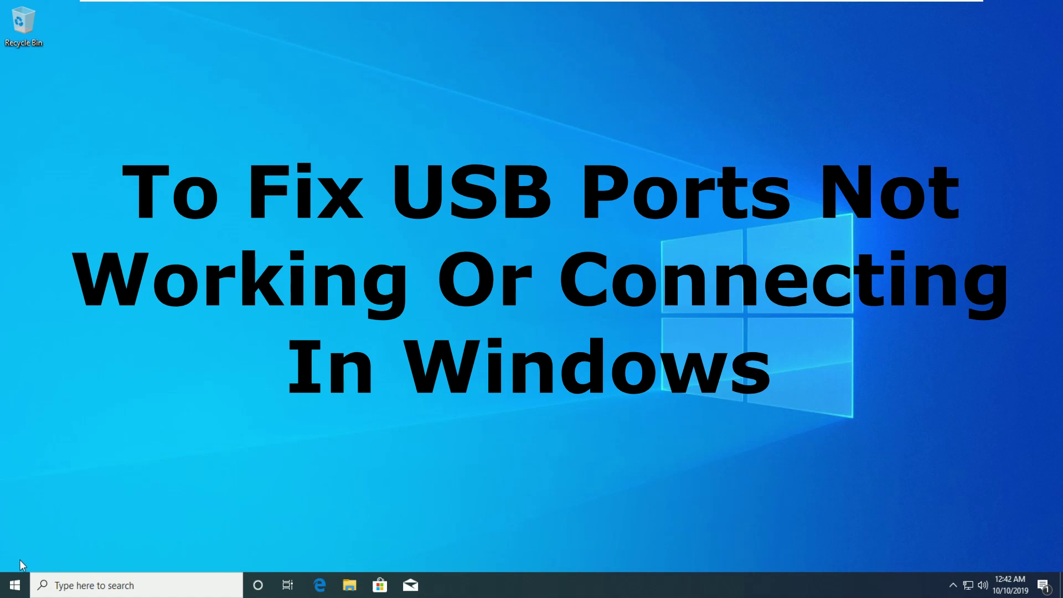
# Launch Registry Editor from the Start menu as administrator, approving the UAC prompt
pyautogui.click(15, 586)
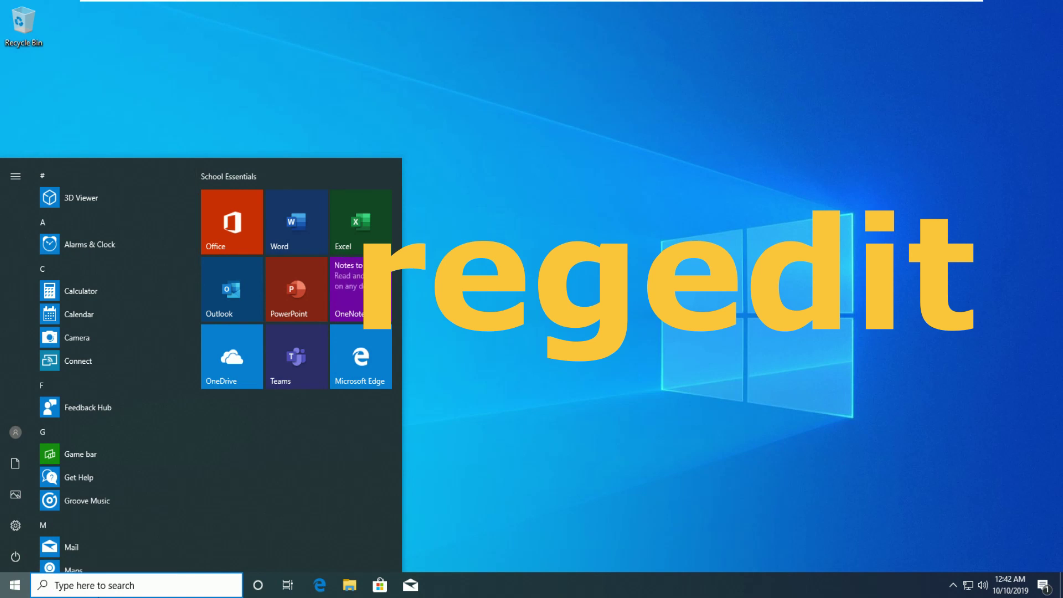
pyautogui.write('reged')
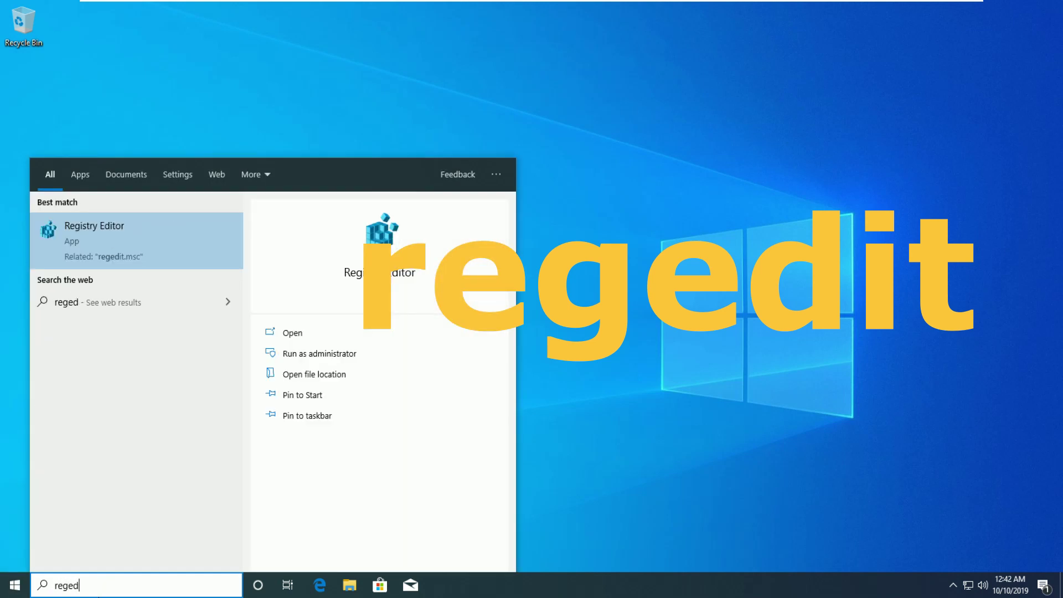
pyautogui.write('it')
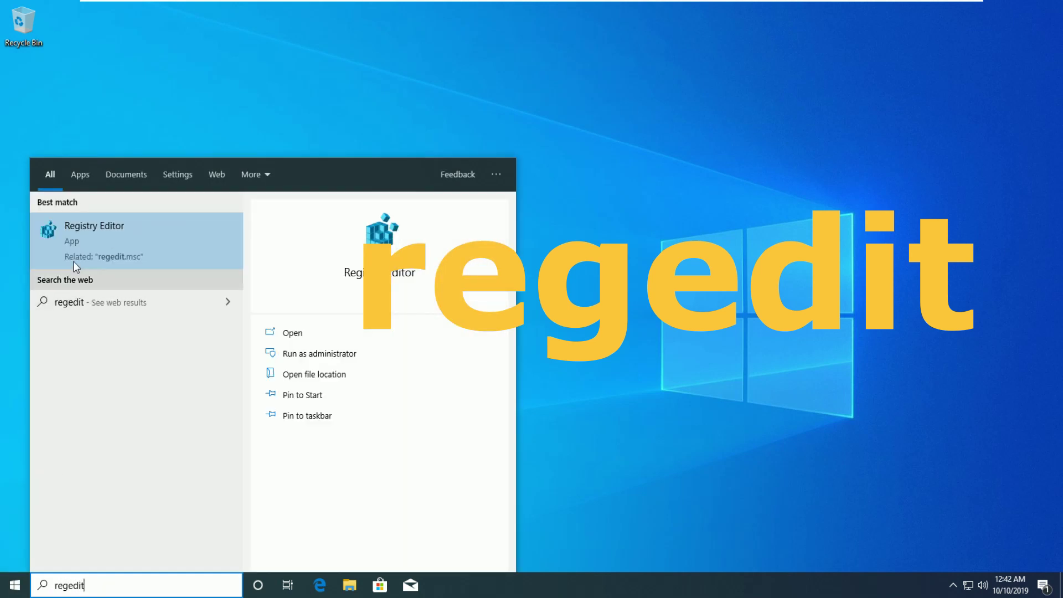
pyautogui.rightClick(94, 235)
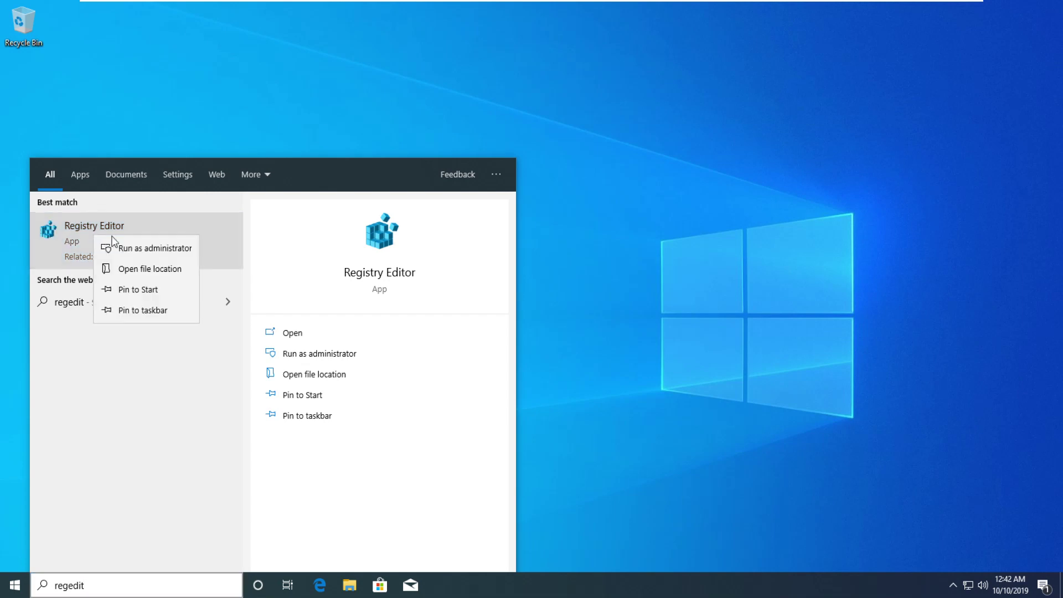
pyautogui.click(141, 245)
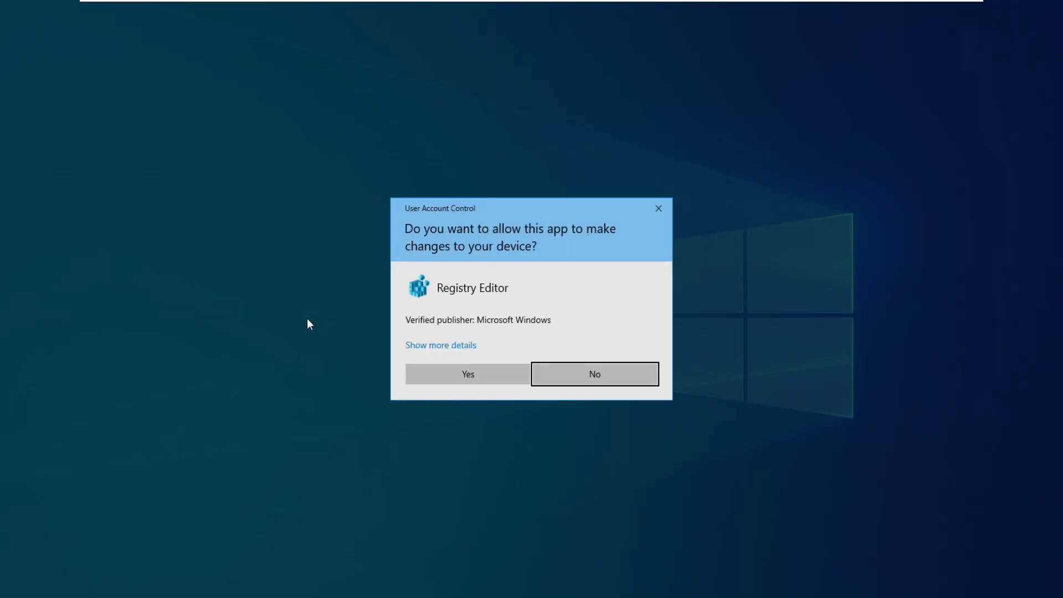
pyautogui.click(480, 374)
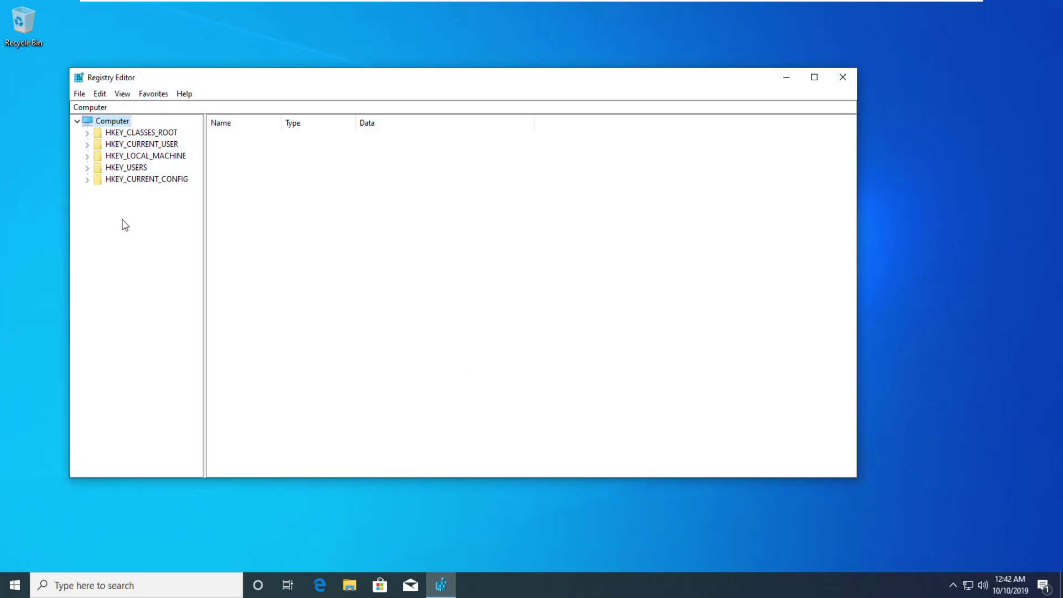
# Navigate to HKEY_LOCAL_MACHINE\SYSTEM\CurrentControlSet\Services in the registry tree
pyautogui.click(87, 156)
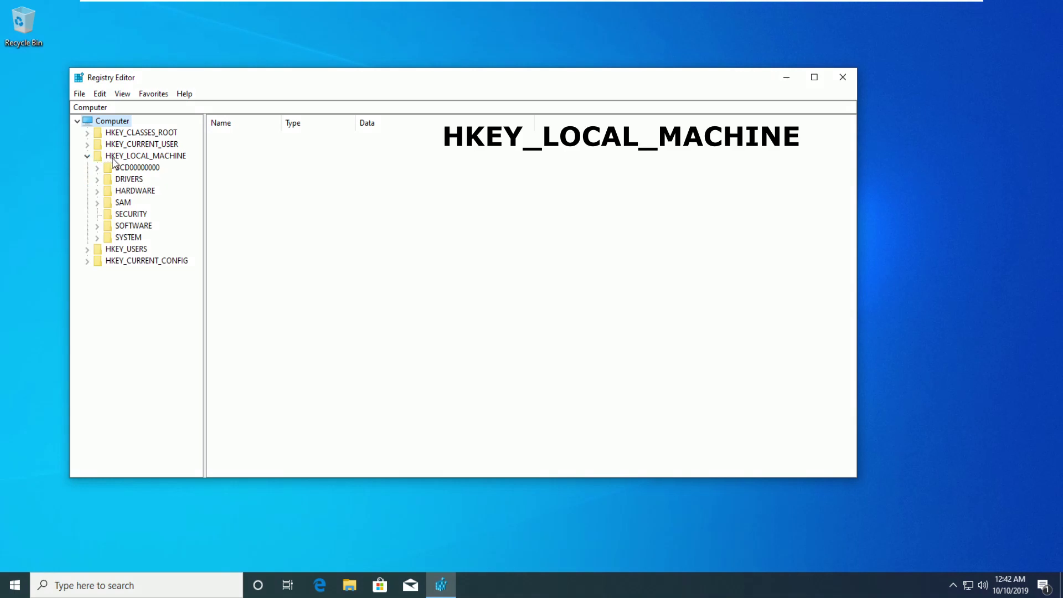
pyautogui.click(97, 239)
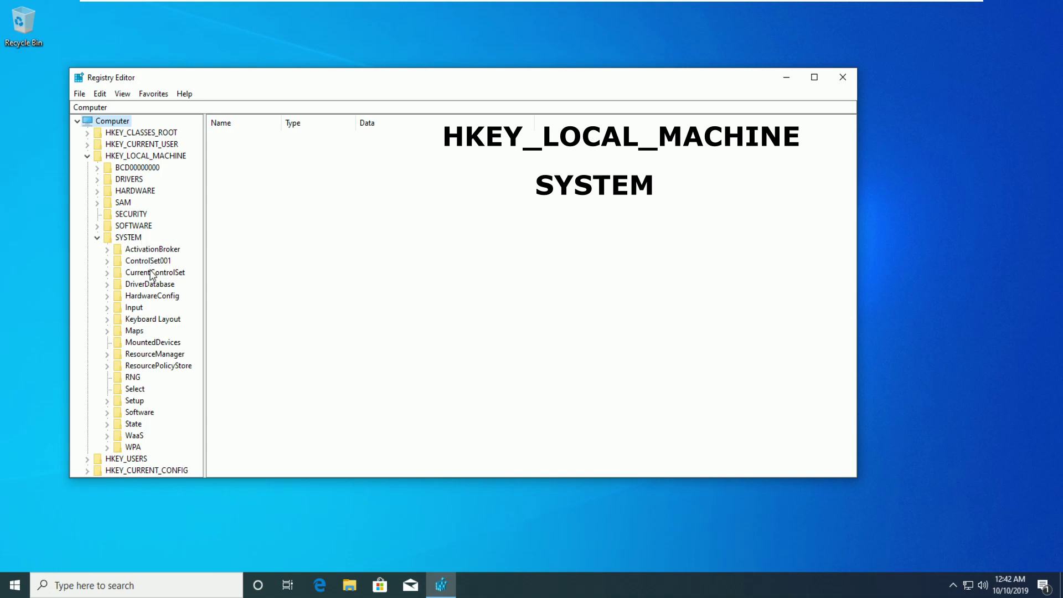
pyautogui.click(108, 272)
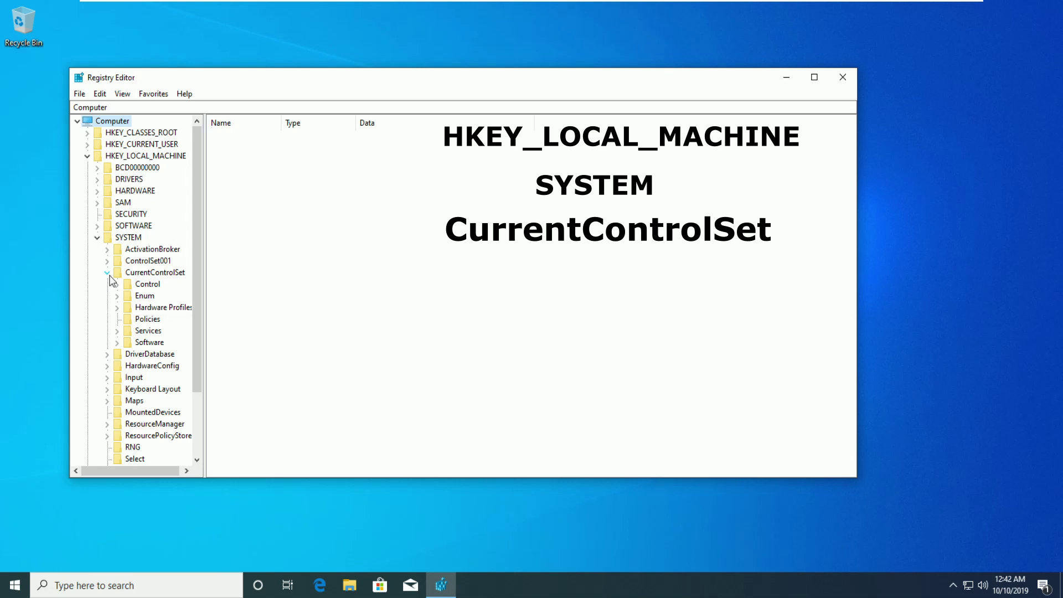
pyautogui.doubleClick(150, 331)
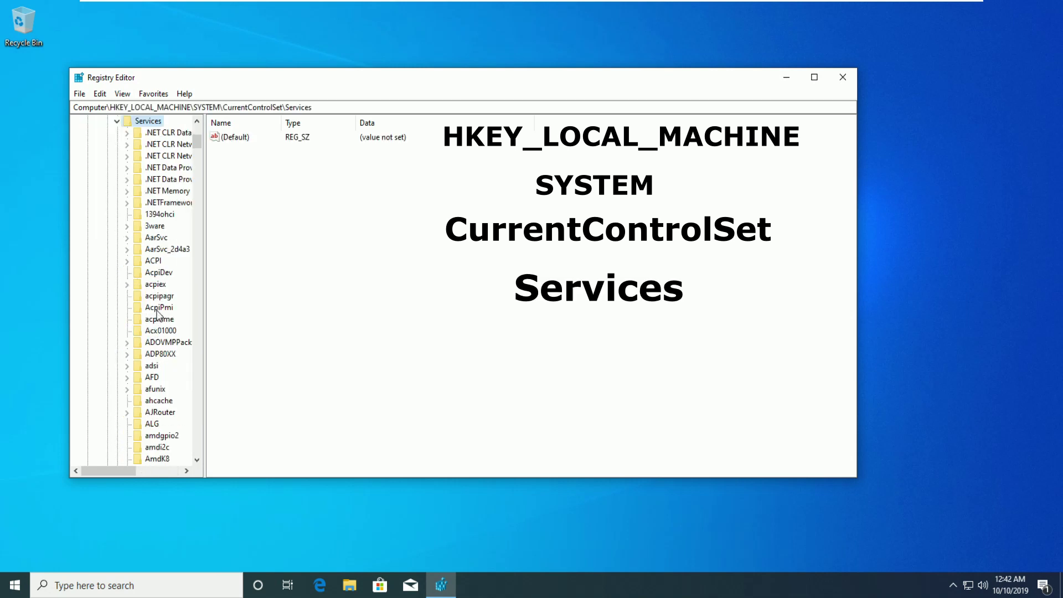
pyautogui.scroll(-3, 156, 313)
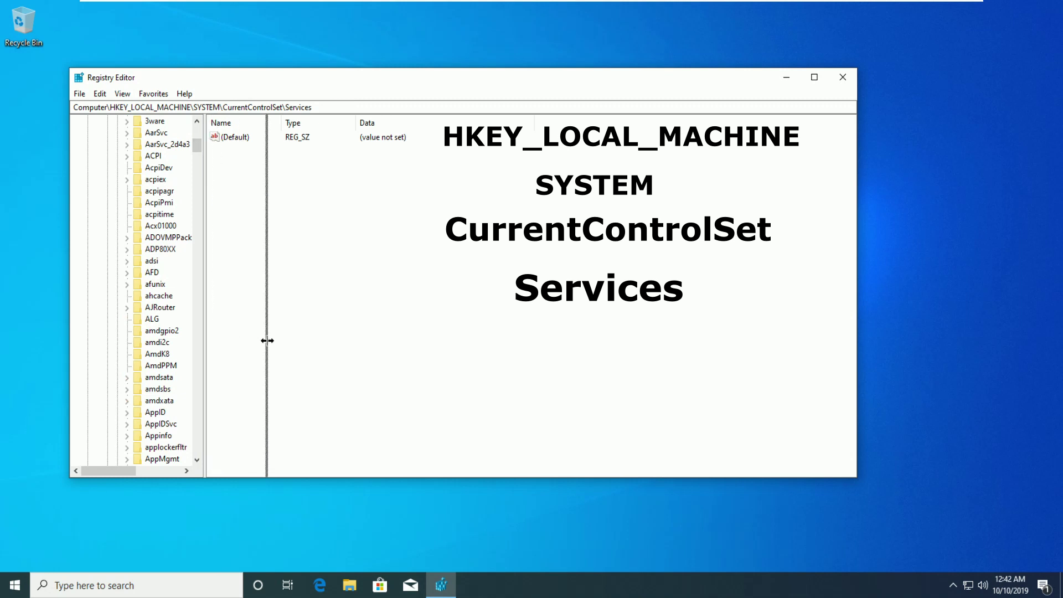
pyautogui.moveTo(205, 331); pyautogui.dragTo(266, 332)
pyautogui.scroll(-7, 179, 350)
pyautogui.scroll(-3, 180, 351)
pyautogui.scroll(-3, 181, 353)
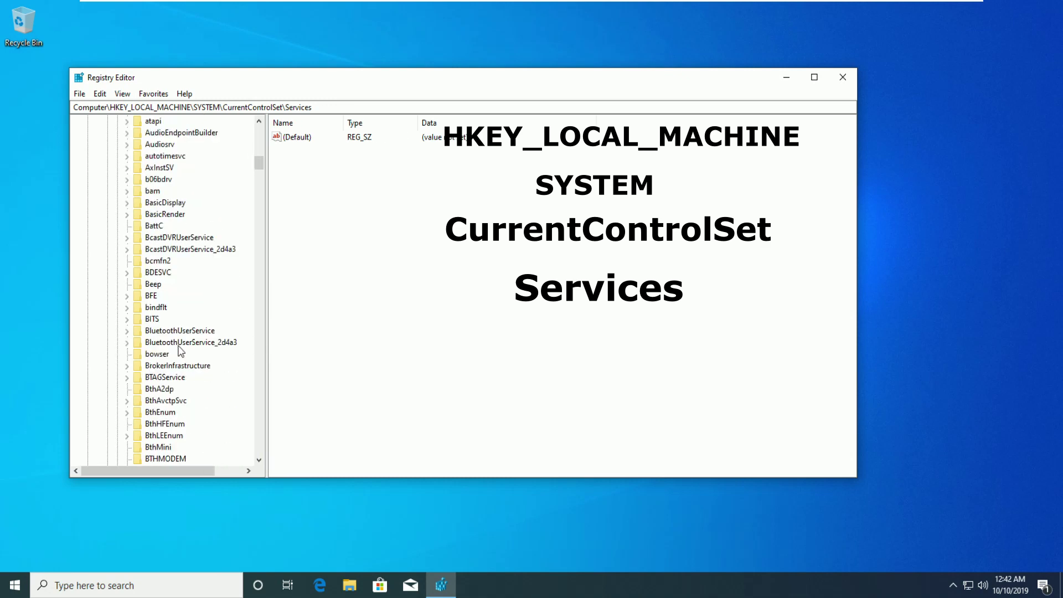
pyautogui.scroll(-6, 183, 354)
pyautogui.scroll(-12, 185, 357)
pyautogui.scroll(-12, 185, 358)
pyautogui.scroll(-12, 182, 337)
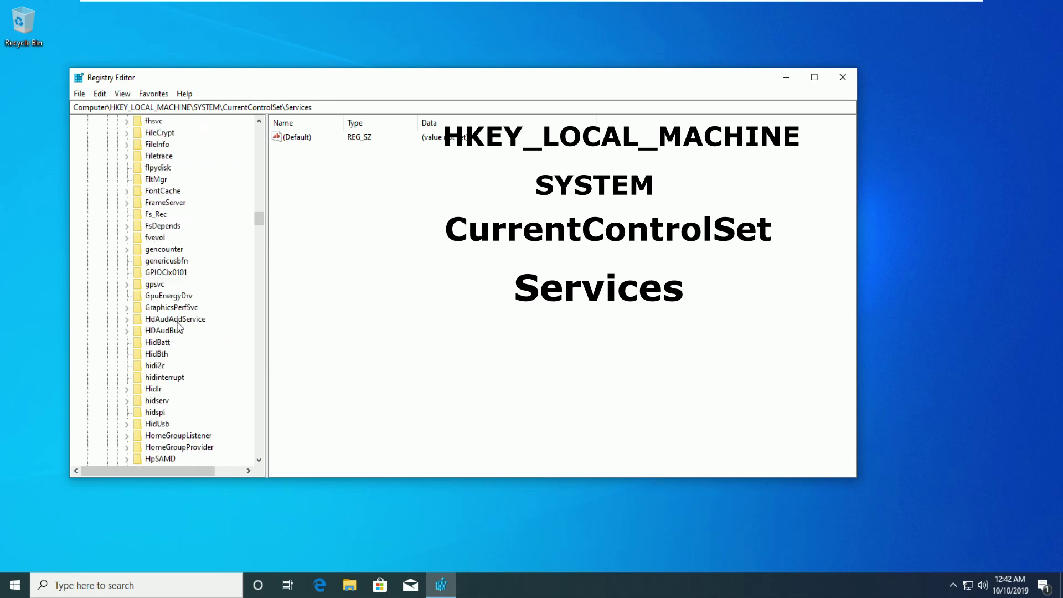
pyautogui.scroll(-12, 180, 328)
pyautogui.scroll(-5, 179, 326)
pyautogui.scroll(-10, 179, 326)
pyautogui.scroll(-10, 180, 308)
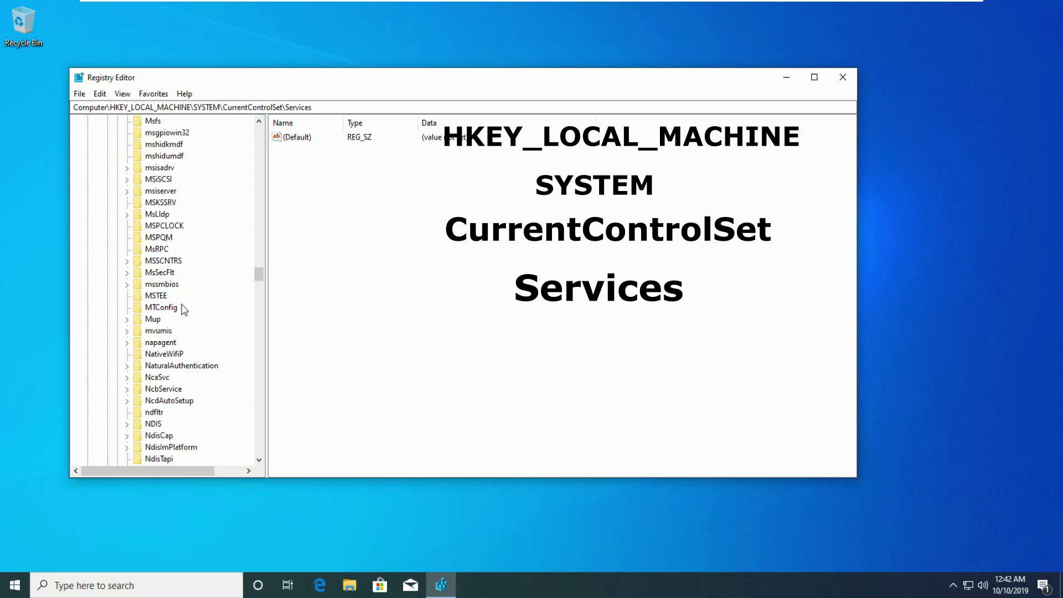
pyautogui.scroll(-9, 180, 308)
pyautogui.scroll(-11, 178, 305)
pyautogui.scroll(-6, 176, 304)
pyautogui.scroll(-10, 178, 301)
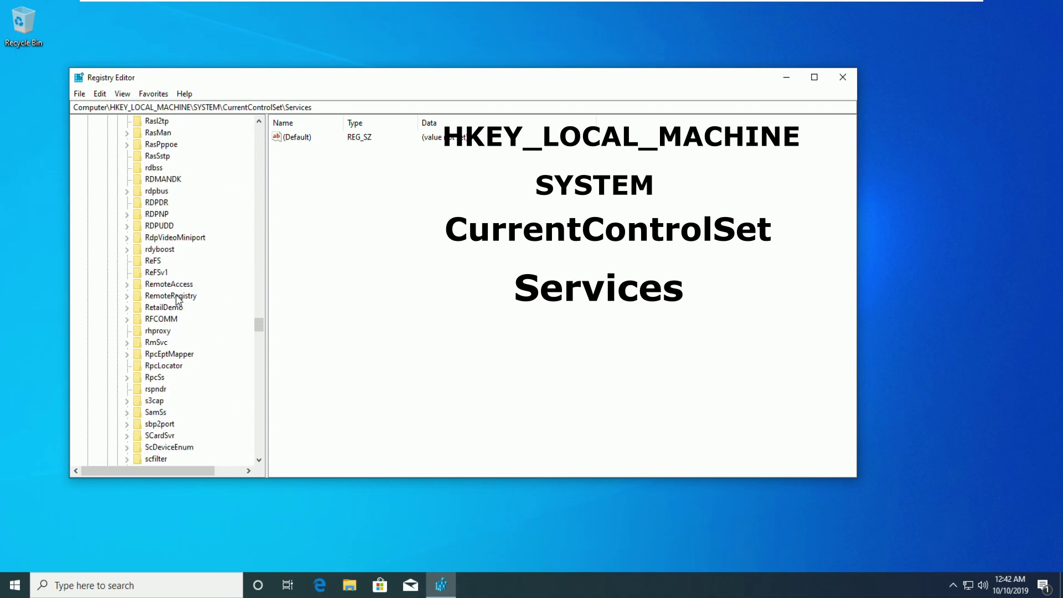
pyautogui.scroll(-10, 179, 297)
pyautogui.scroll(-8, 180, 290)
pyautogui.scroll(-7, 179, 290)
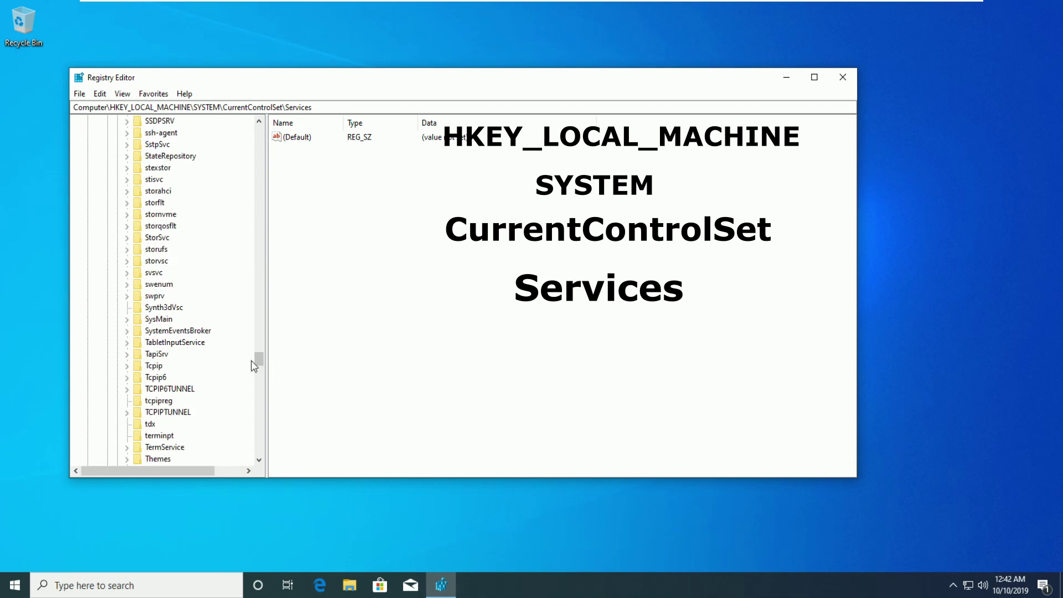
pyautogui.moveTo(258, 362); pyautogui.dragTo(264, 393)
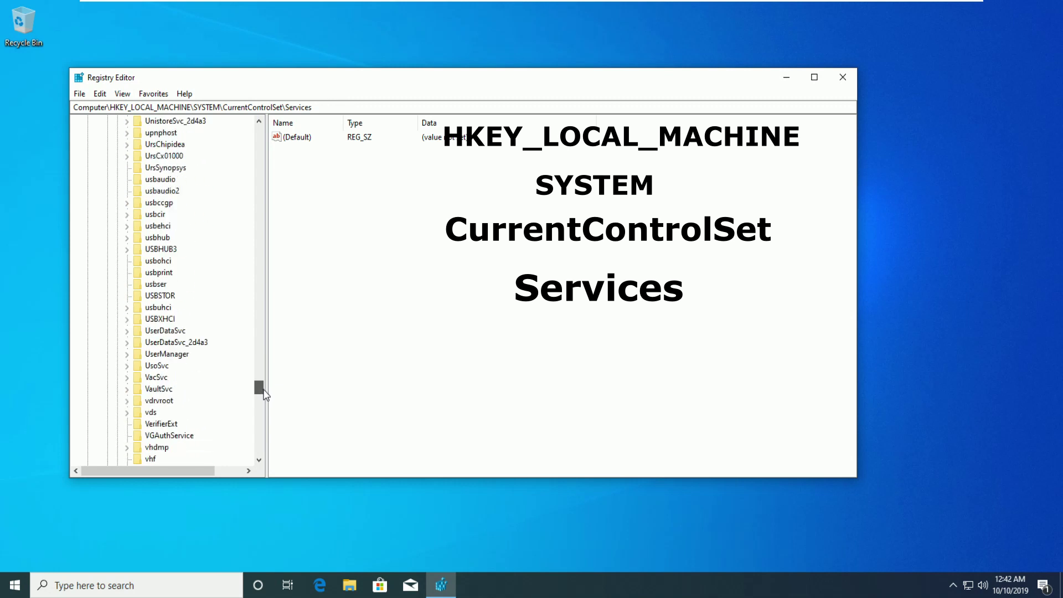
pyautogui.scroll(1, 264, 394)
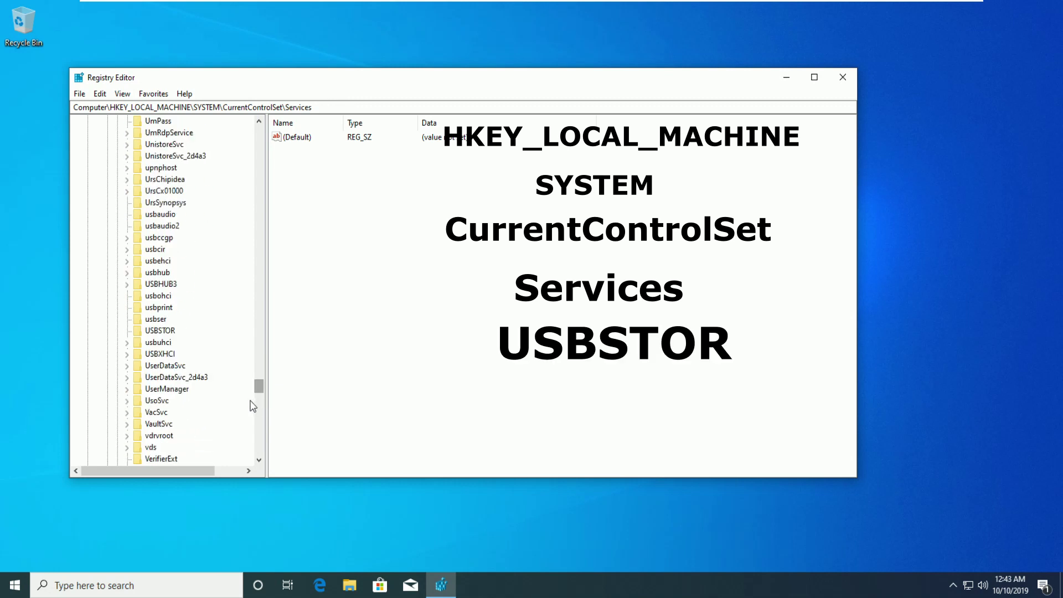
# Open the USBSTOR service key and select its Start value
pyautogui.click(153, 331)
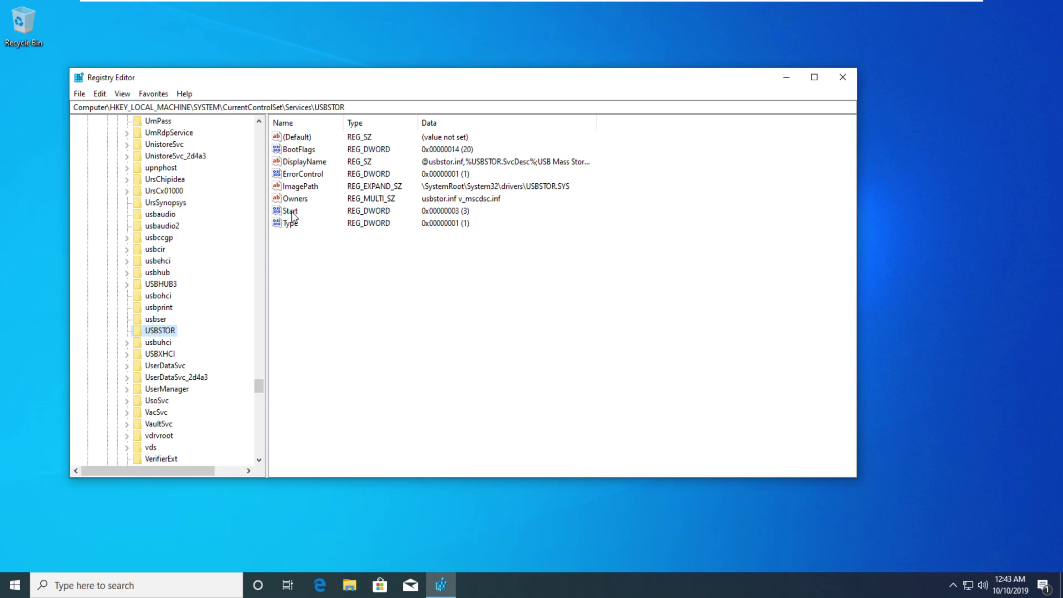
pyautogui.click(292, 213)
# Set the USBSTOR Start value data to 3
pyautogui.doubleClick(291, 212)
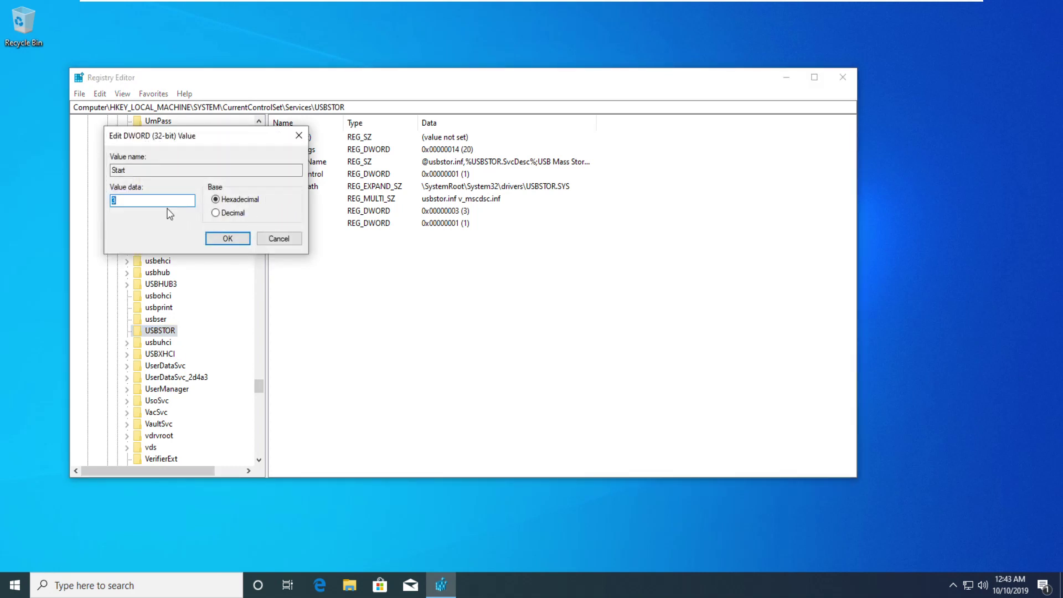
pyautogui.moveTo(177, 137); pyautogui.dragTo(436, 267)
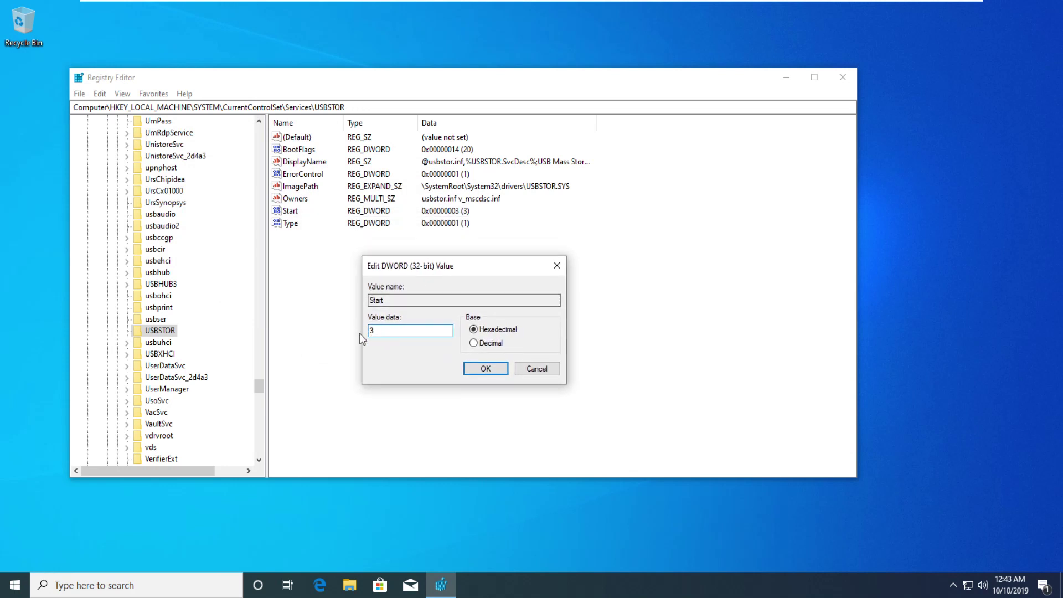
pyautogui.click(481, 370)
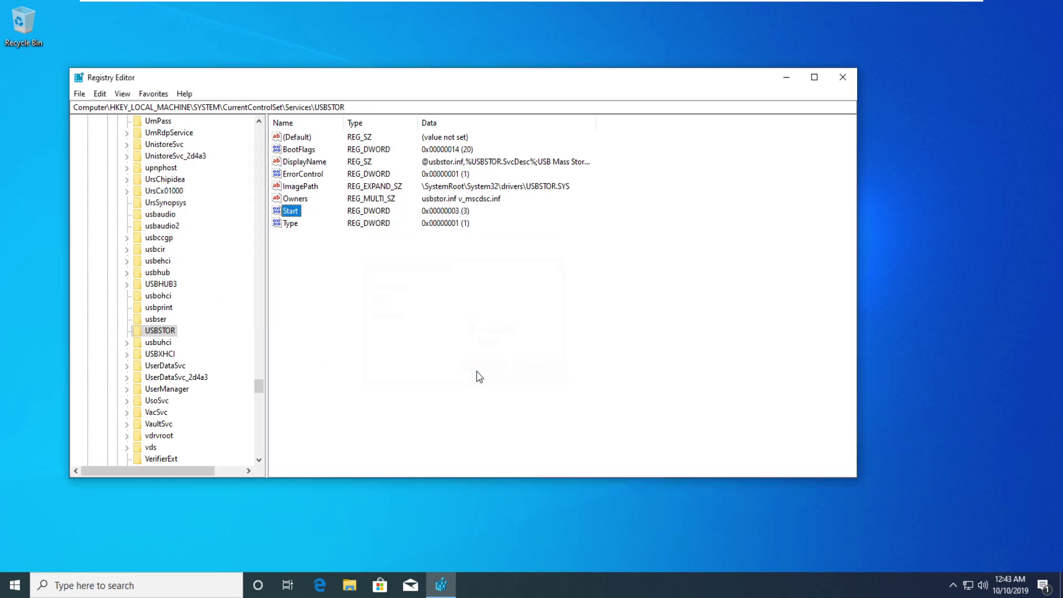
# Close Registry Editor and restart Windows from the Start menu power options
pyautogui.click(847, 80)
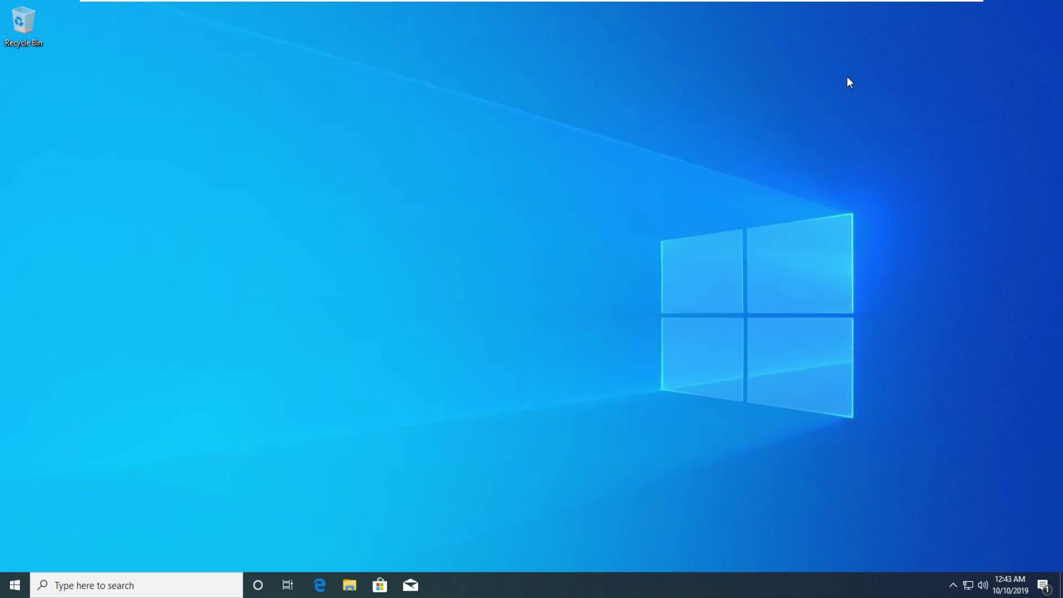
pyautogui.click(16, 584)
pyautogui.click(15, 556)
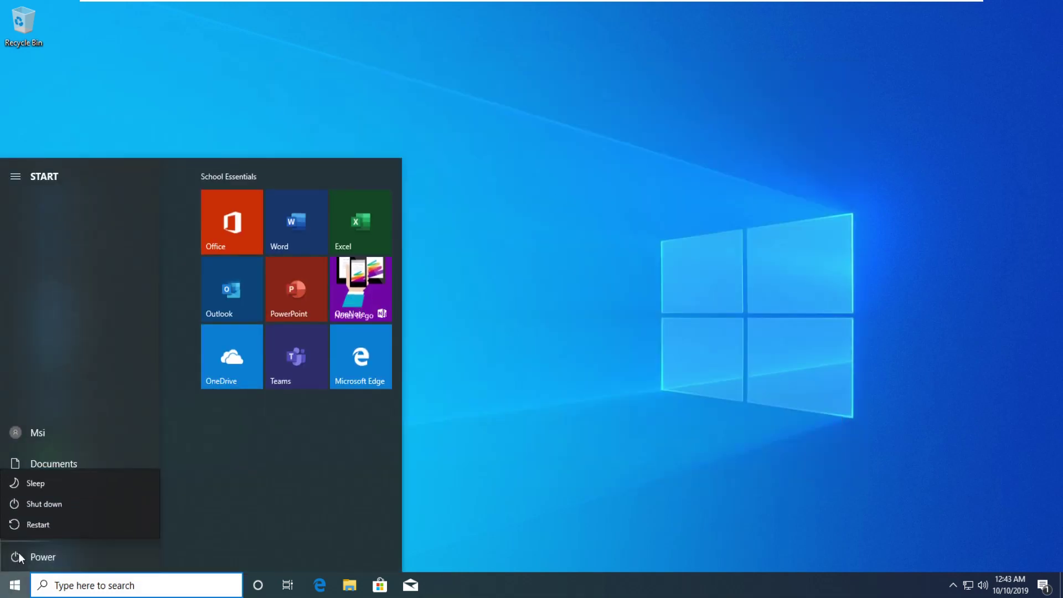
pyautogui.click(34, 524)
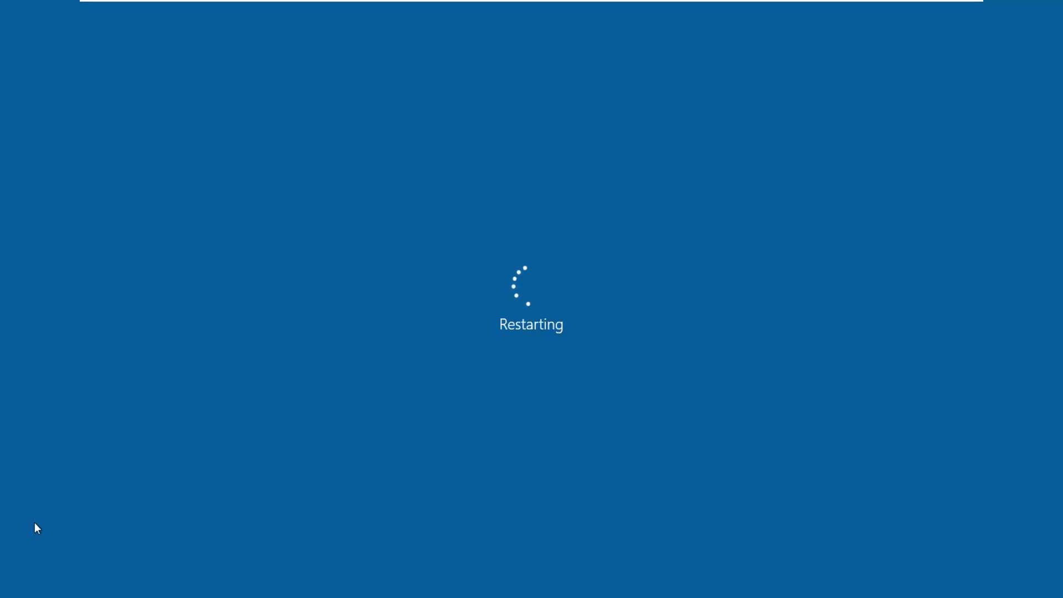